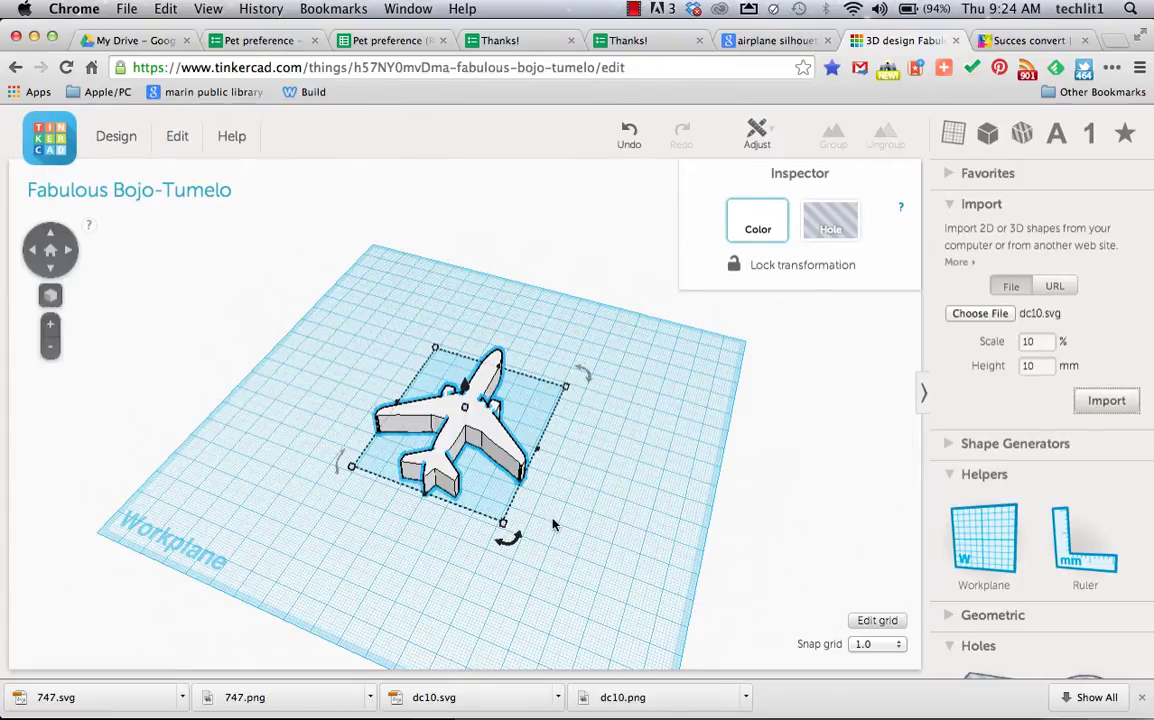
Resize the airplane to 76 mm high and 110.13 mm long, then rotate it about its vertical axis
right_drag(422, 607, 410, 510)
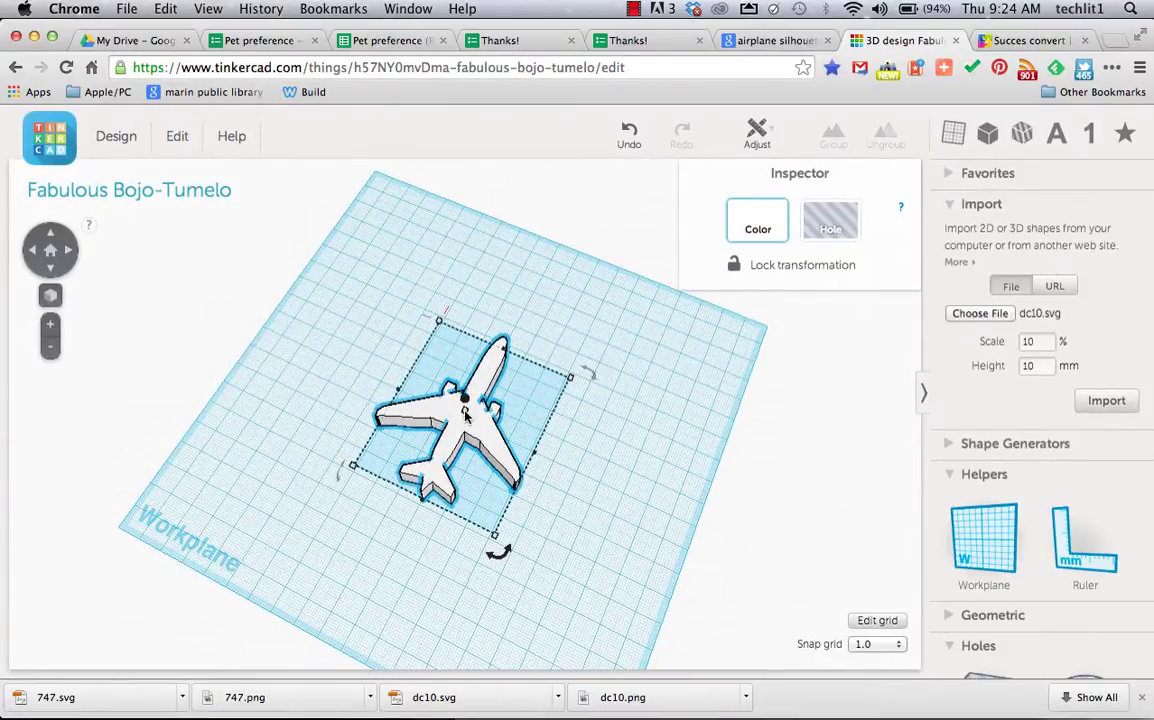
right_drag(484, 494, 463, 418)
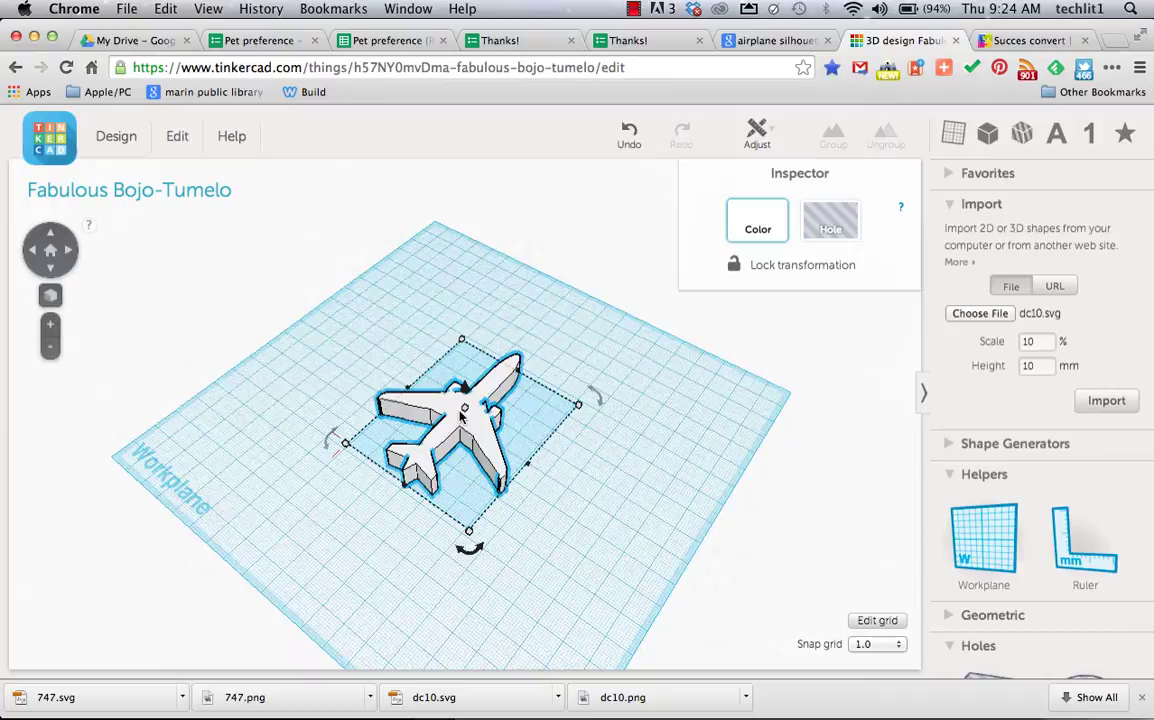
mouse_move(463, 418)
mouse_down()
mouse_move(463, 330)
mouse_move(472, 410)
mouse_up()
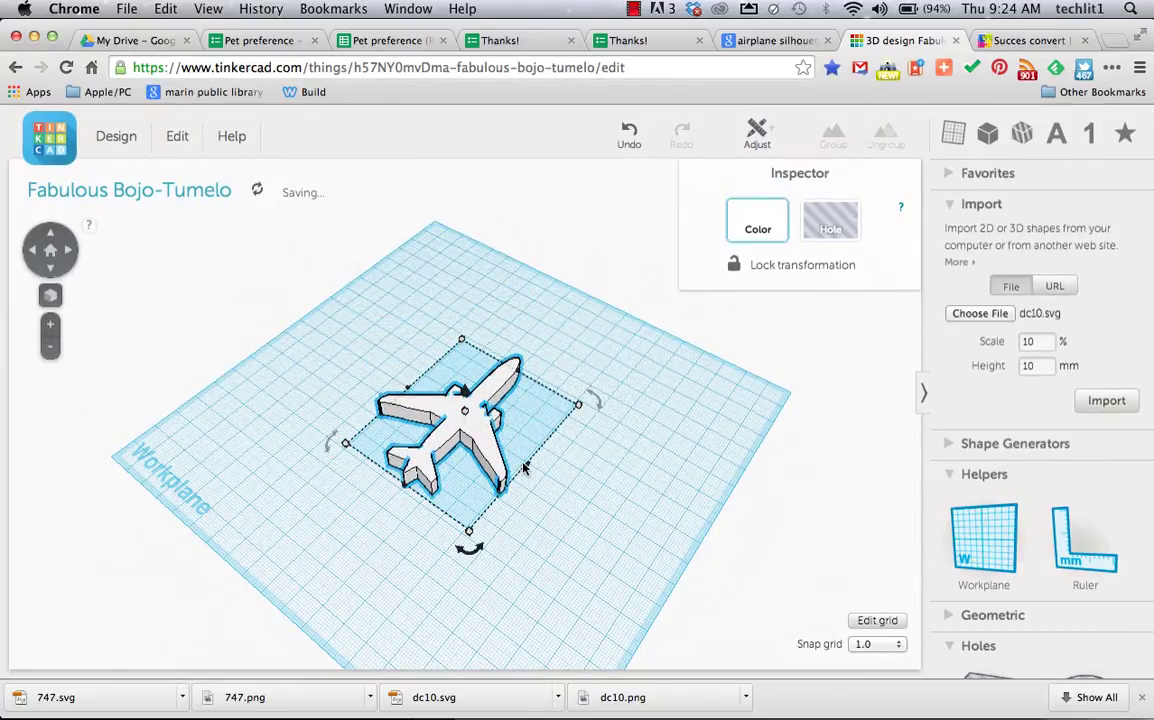
drag(524, 467, 622, 556)
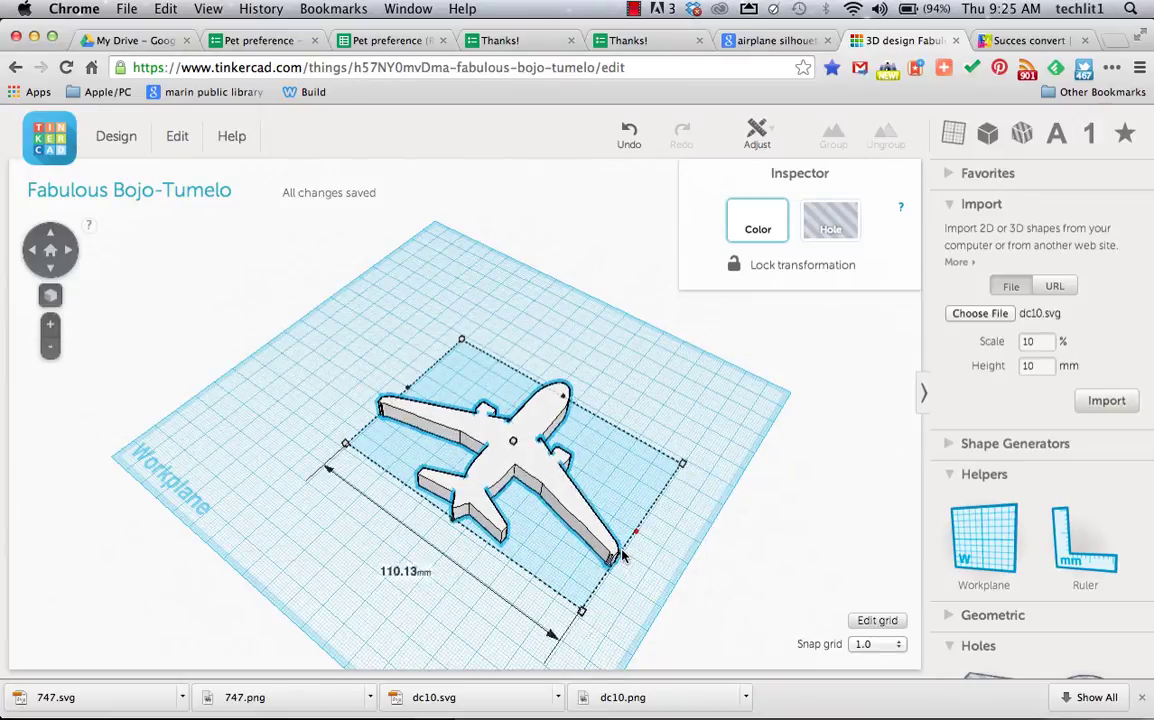
drag(300, 410, 563, 264)
Select the airplane and delete it from the workplane
click(585, 515)
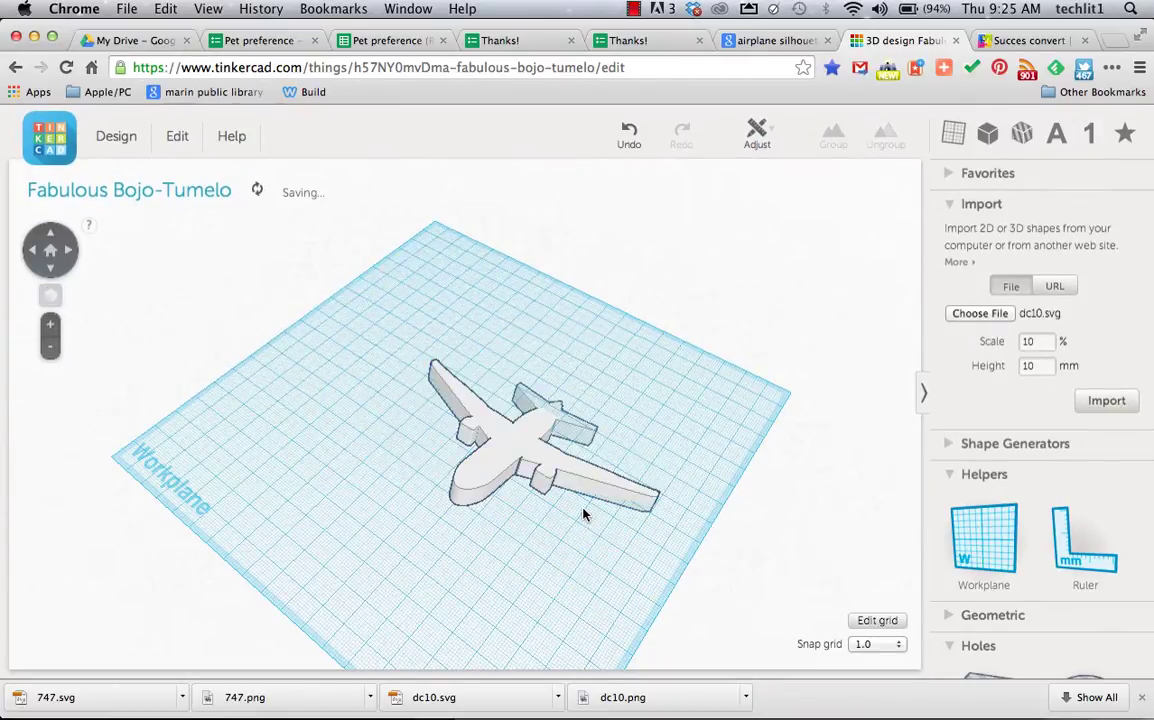
click(500, 472)
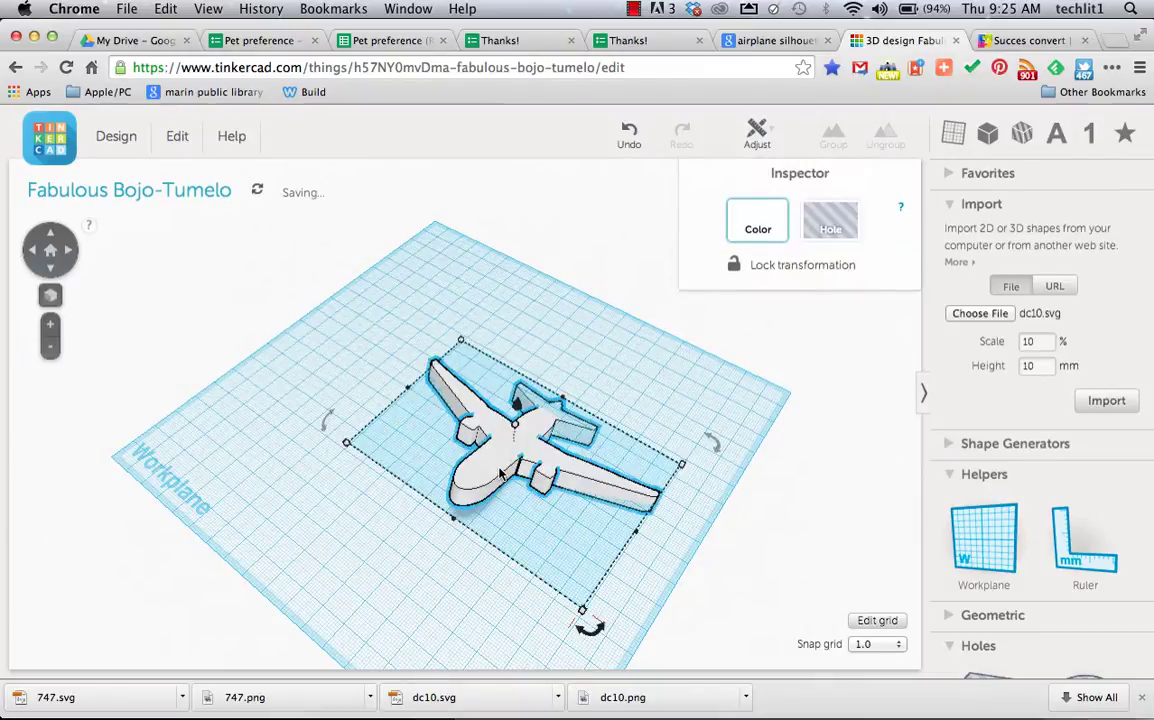
key(Delete)
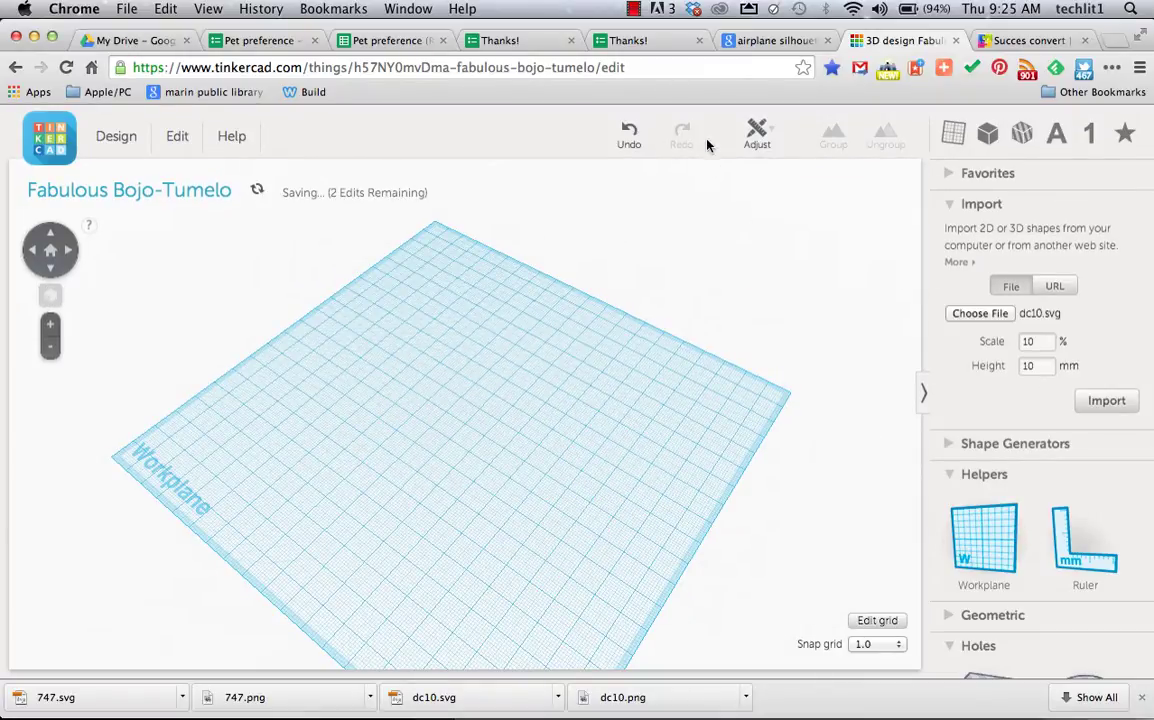
Open the full-size top-view Boeing 737 silhouette from clker.com in the airplane silhouette results
click(771, 41)
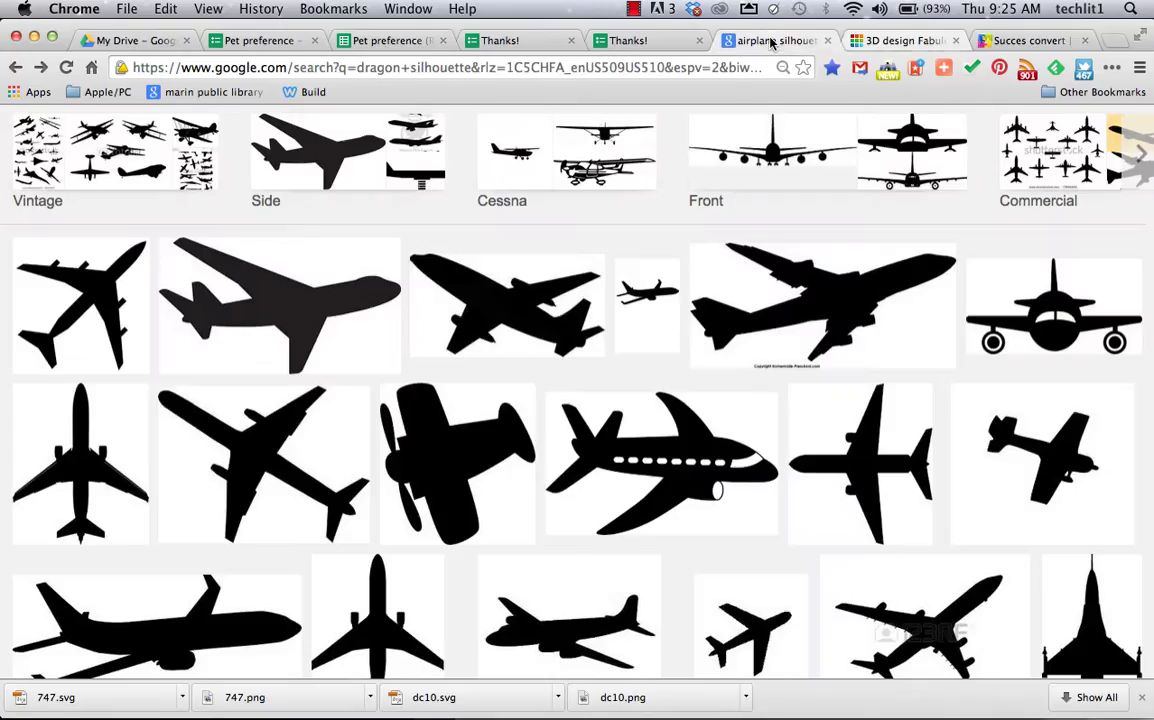
scroll(400, 420, up, 3)
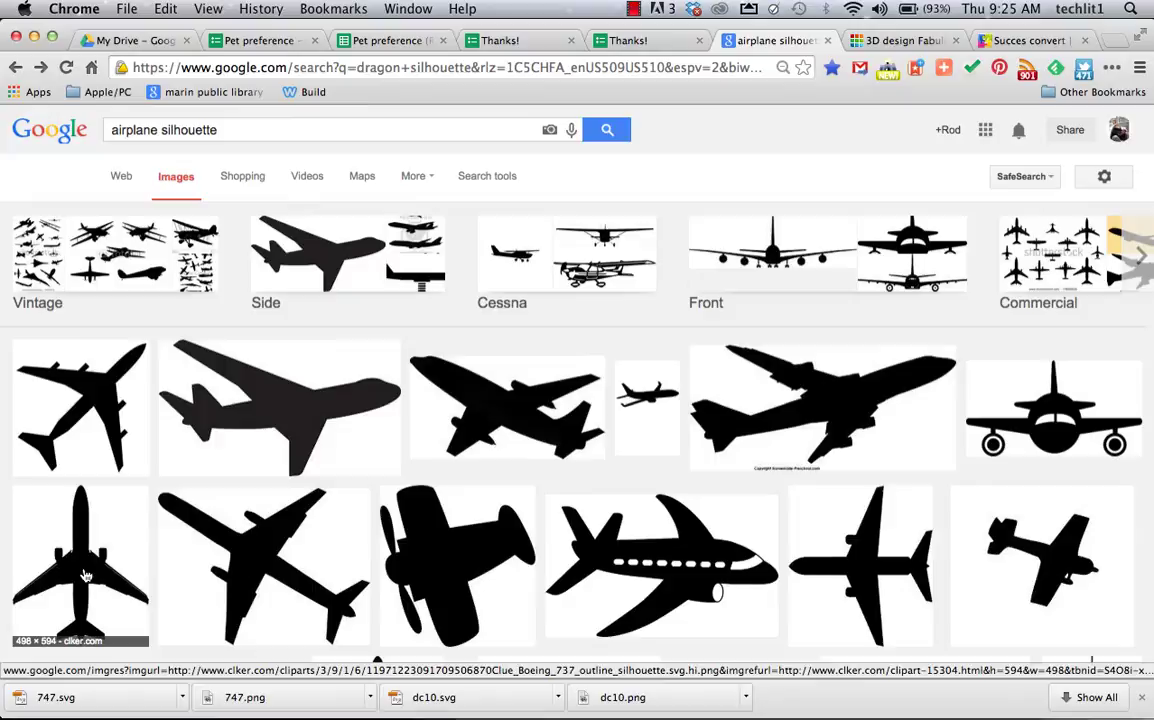
click(86, 576)
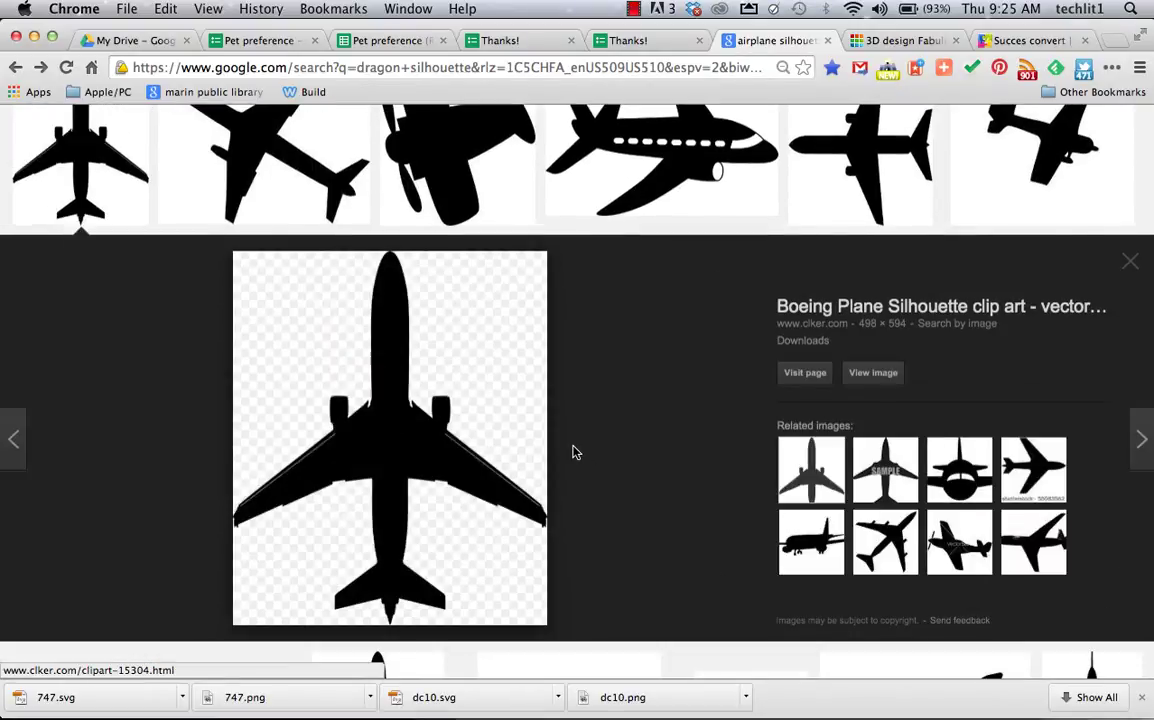
click(875, 382)
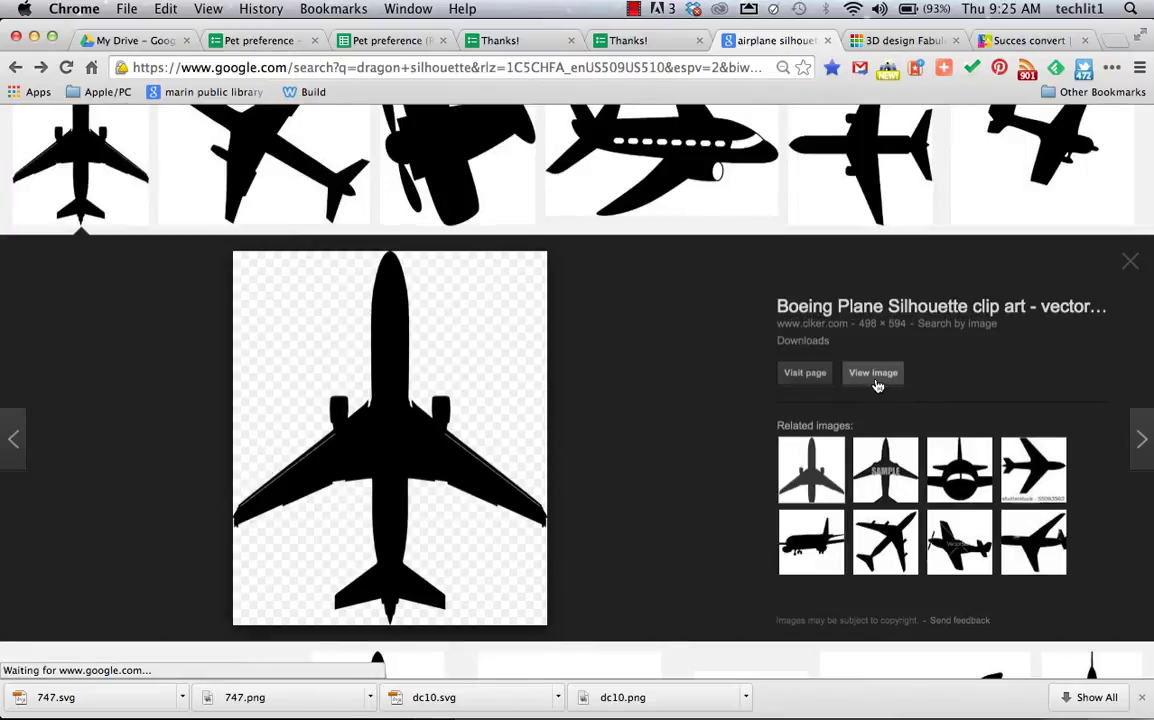
Save the clker.com Boeing silhouette image as dc-10.png in the 3d printing folder
right_click(272, 387)
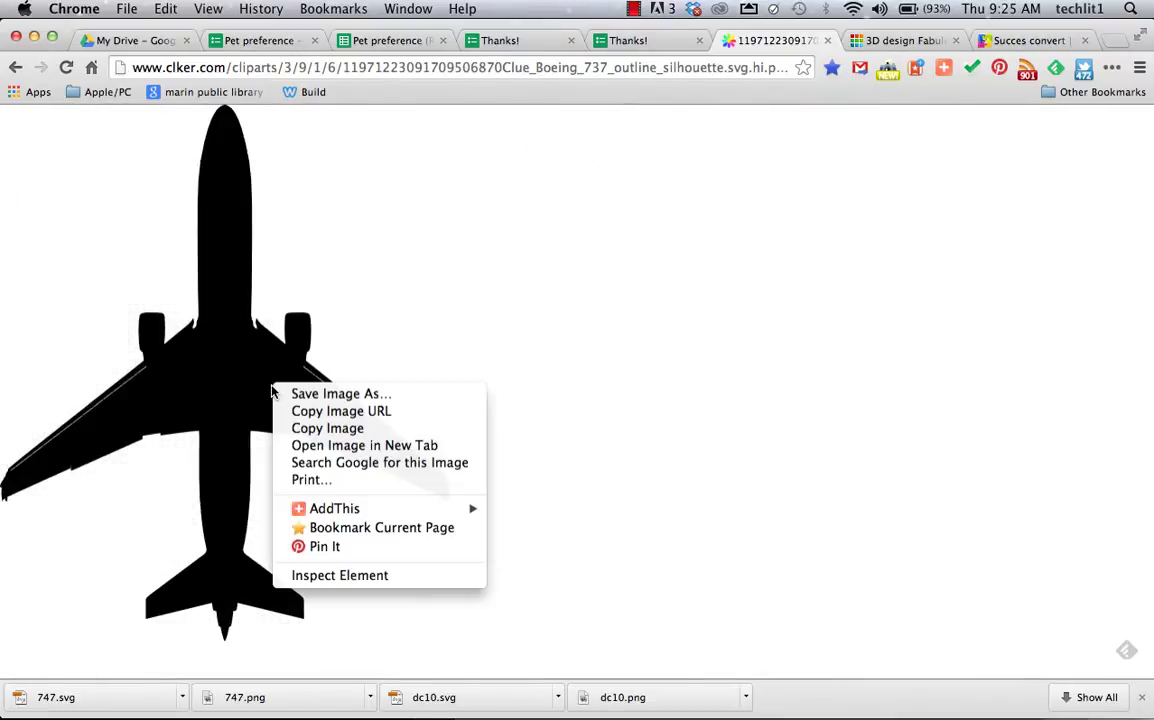
click(298, 397)
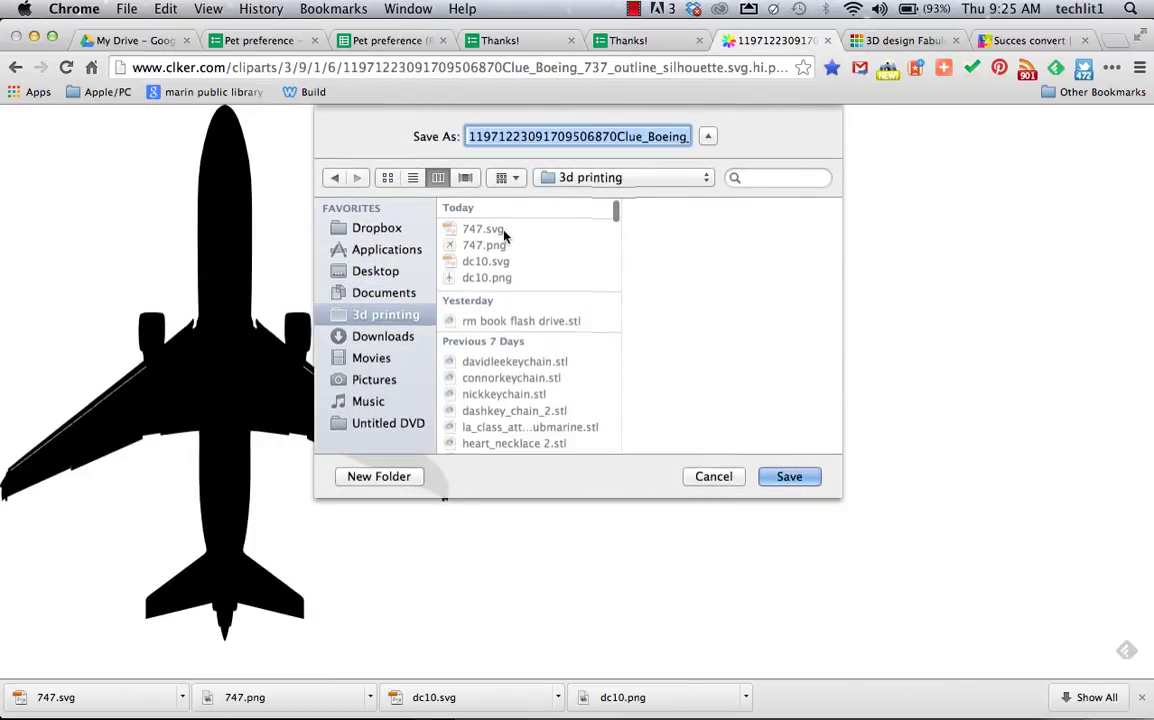
text(dc-)
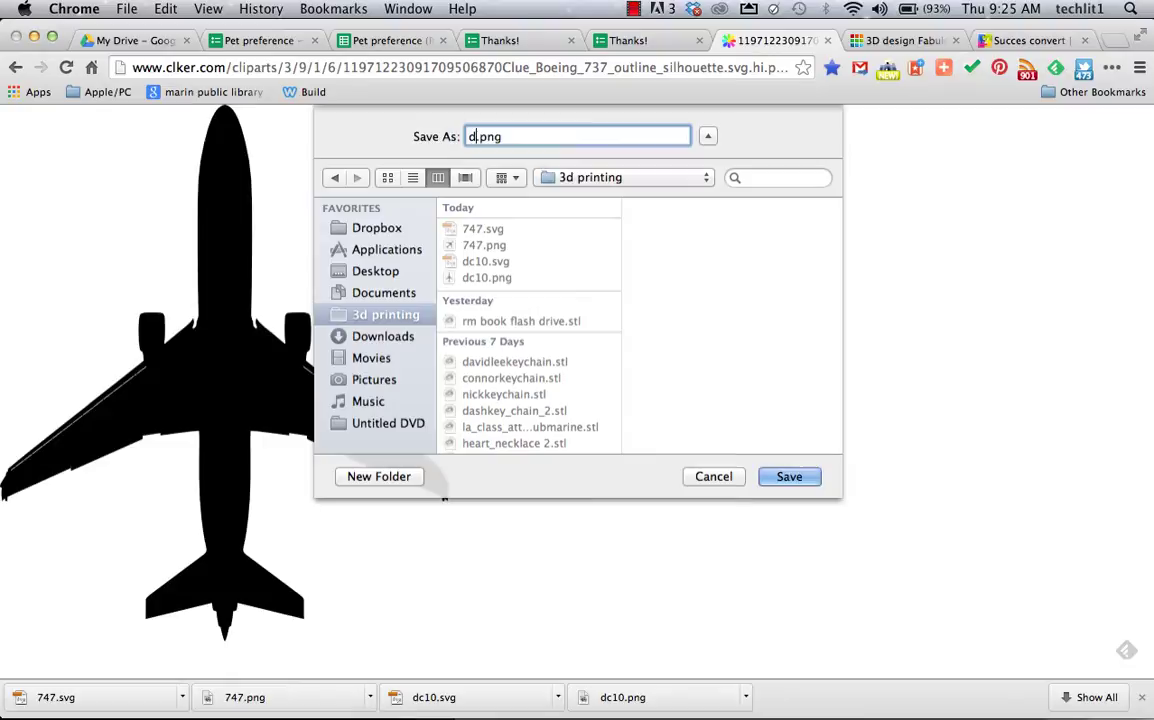
text(10)
click(788, 477)
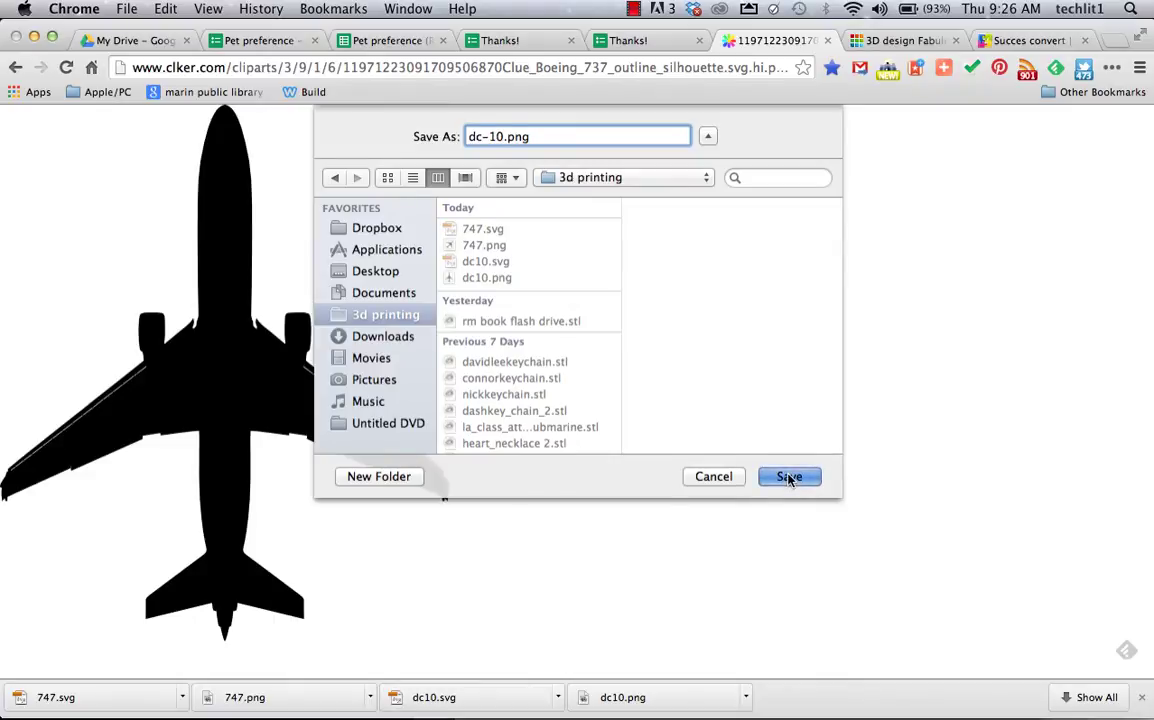
Return to the Google results for 'jpg to svg' listing online converter sites
click(1025, 41)
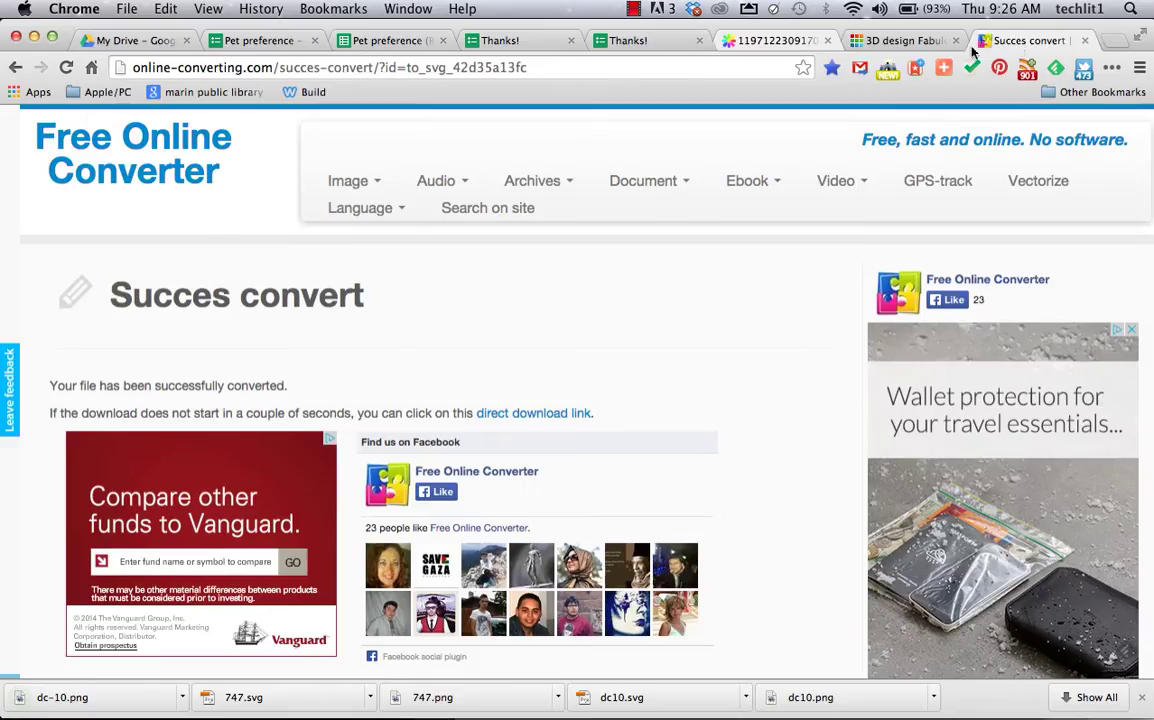
click(15, 67)
click(28, 111)
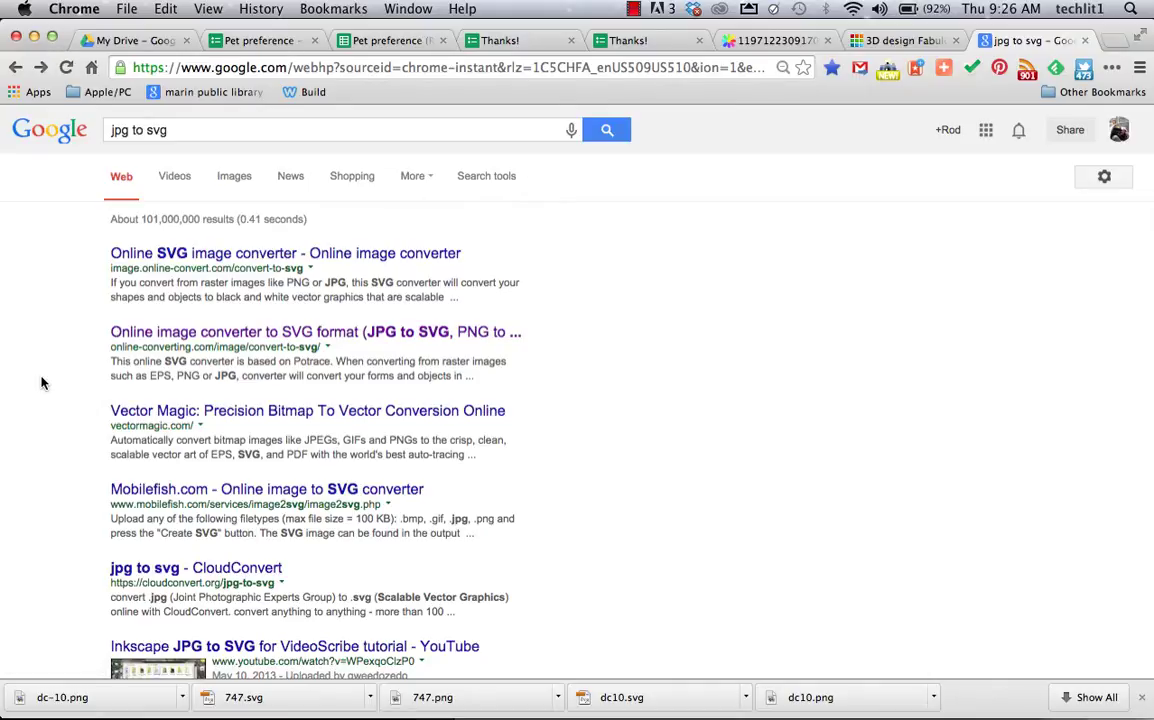
drag(164, 129, 96, 129)
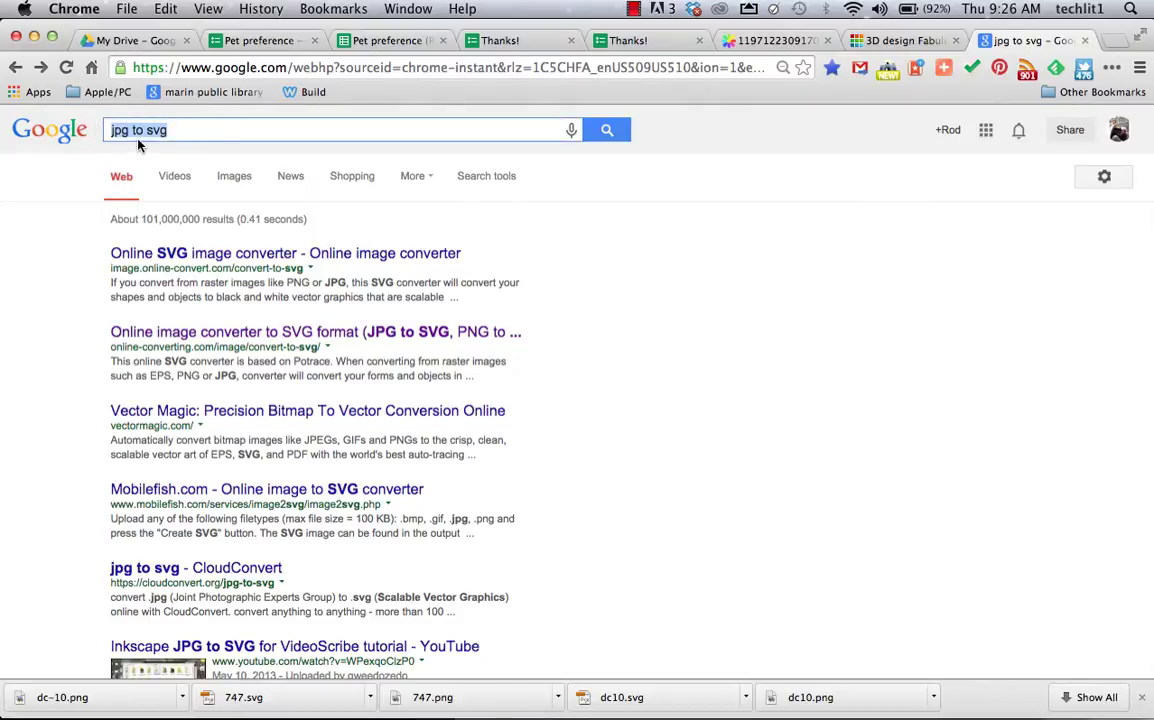
click(65, 263)
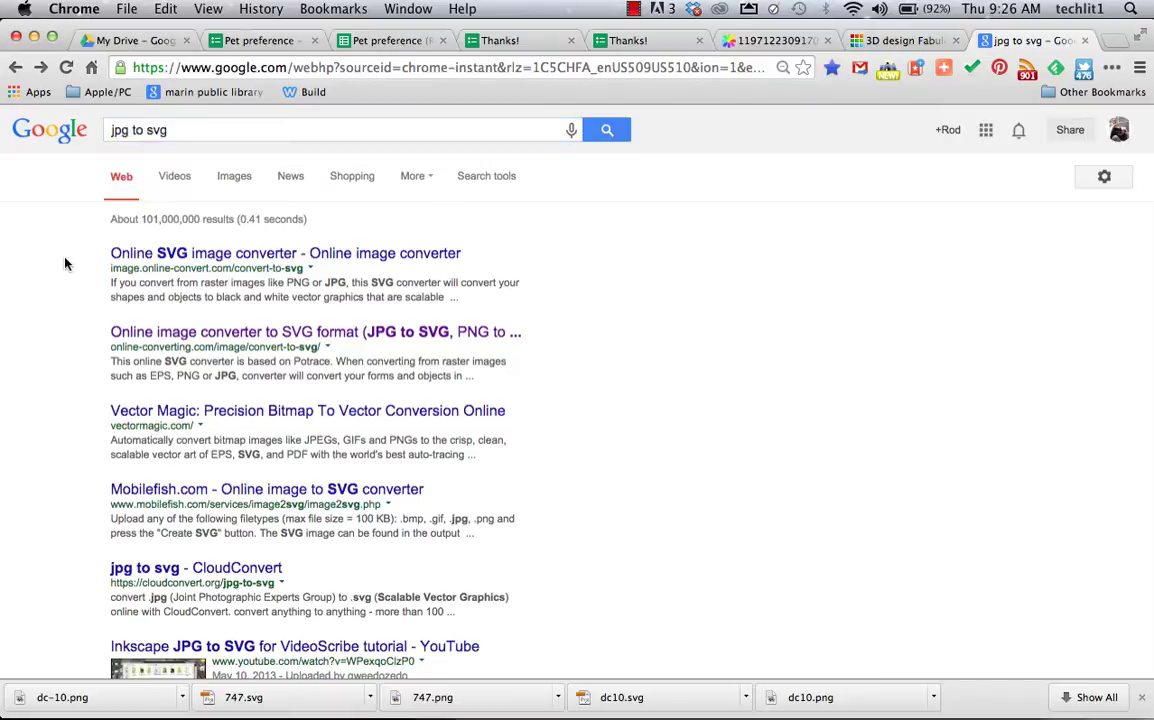
On online-converting.com, choose dc-10.png as the image to upload
click(266, 333)
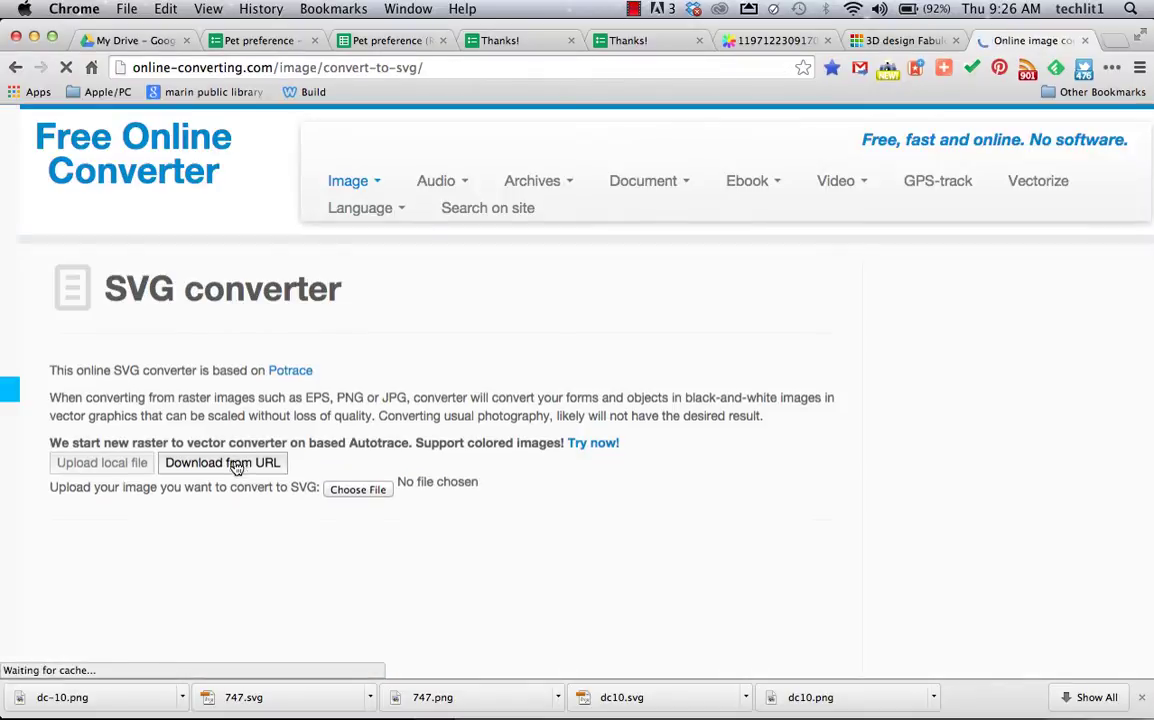
scroll(266, 516, down, 2)
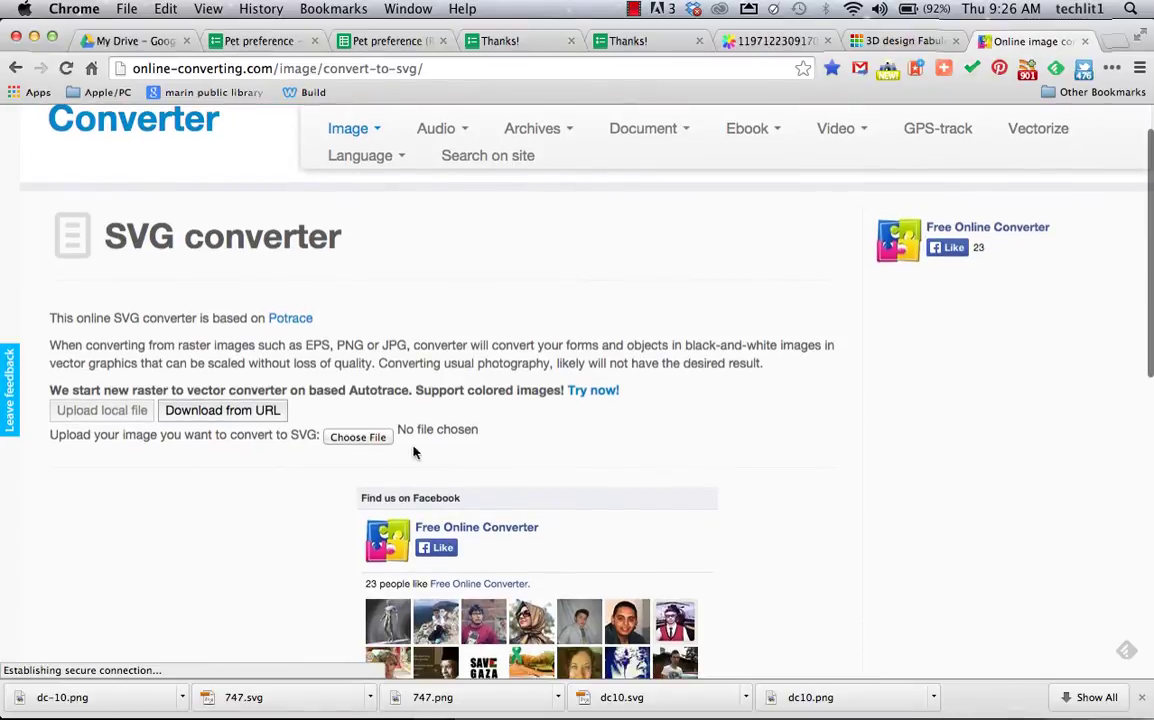
click(357, 437)
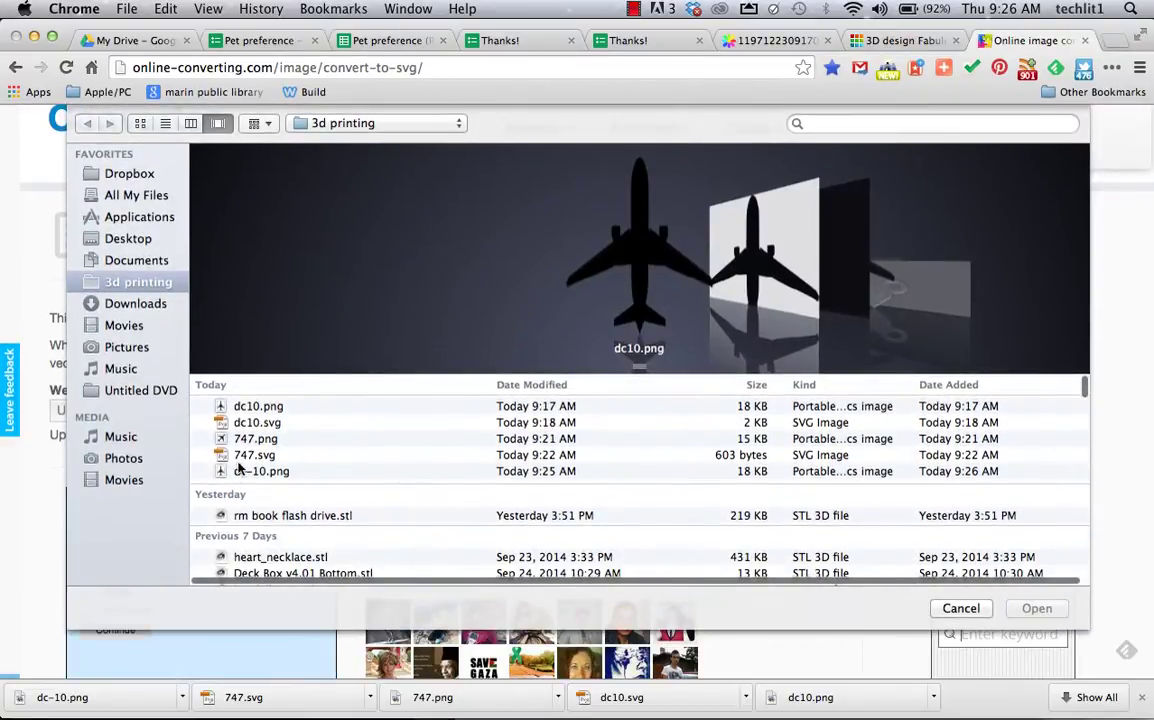
click(240, 473)
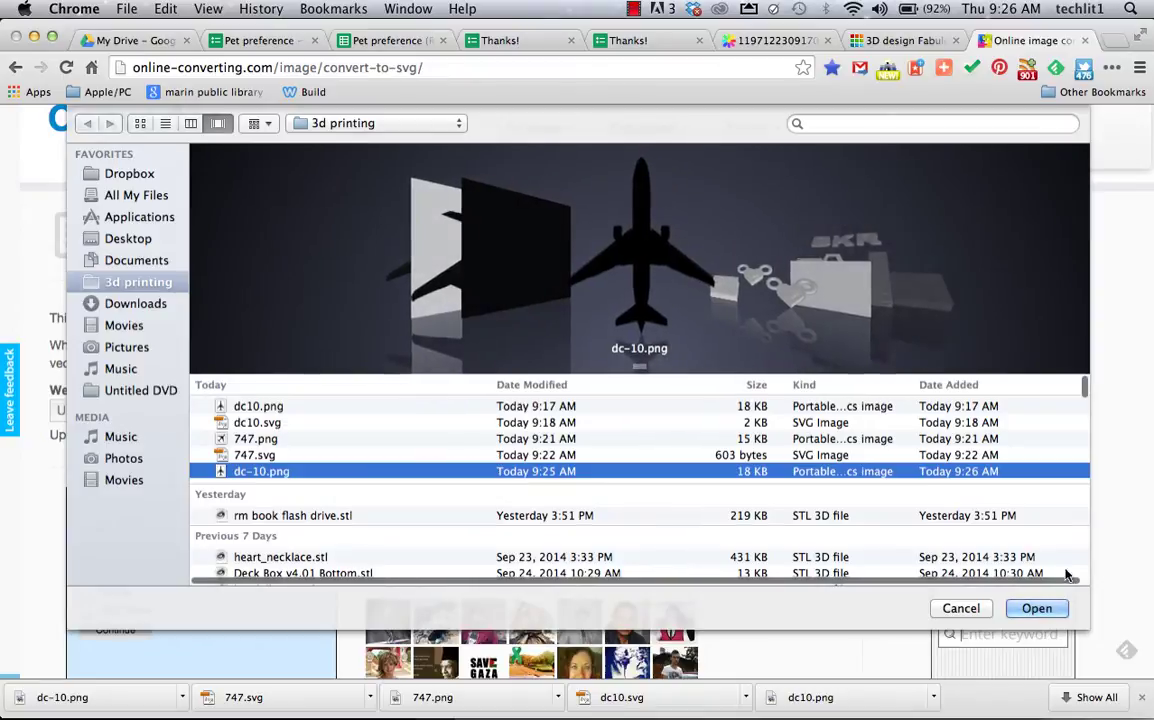
click(1032, 609)
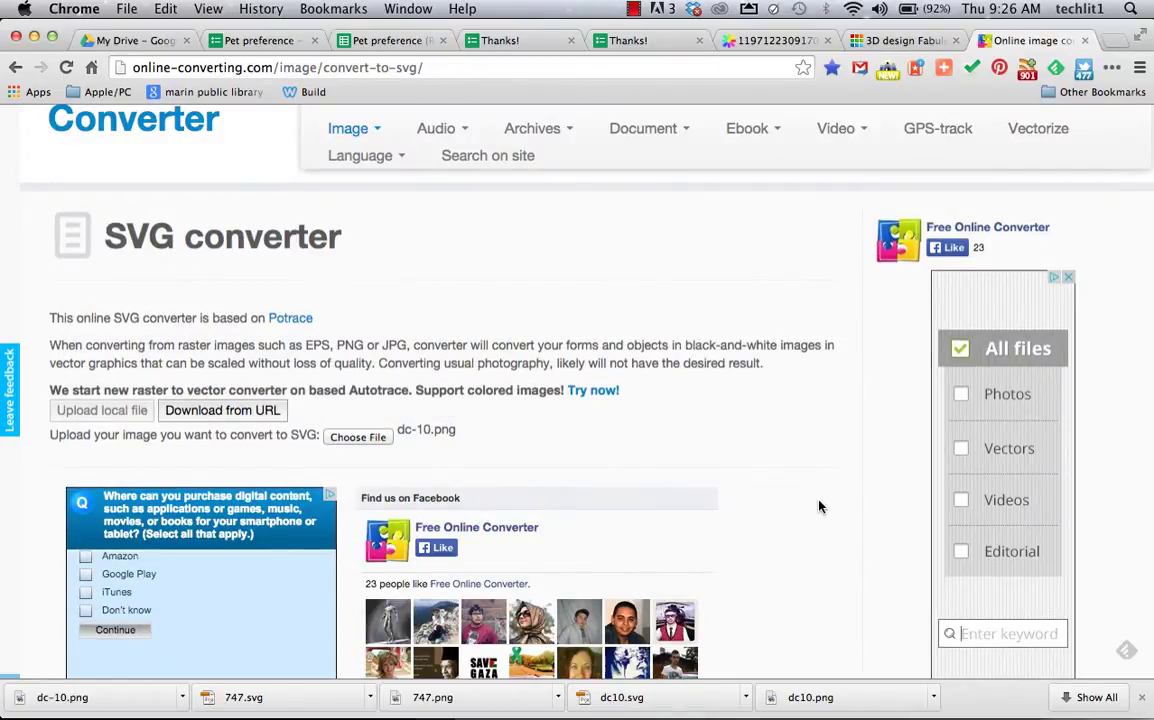
Convert the image to SVG and save the resulting dc-10.svg download
scroll(818, 507, down, 10)
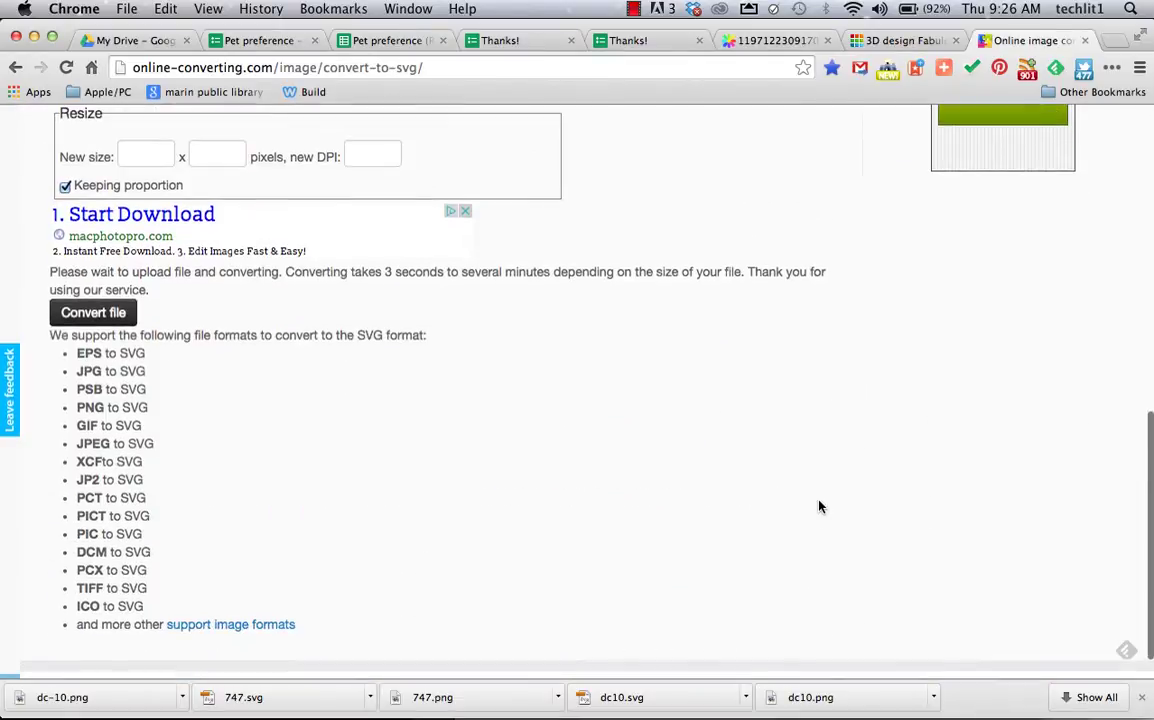
click(93, 313)
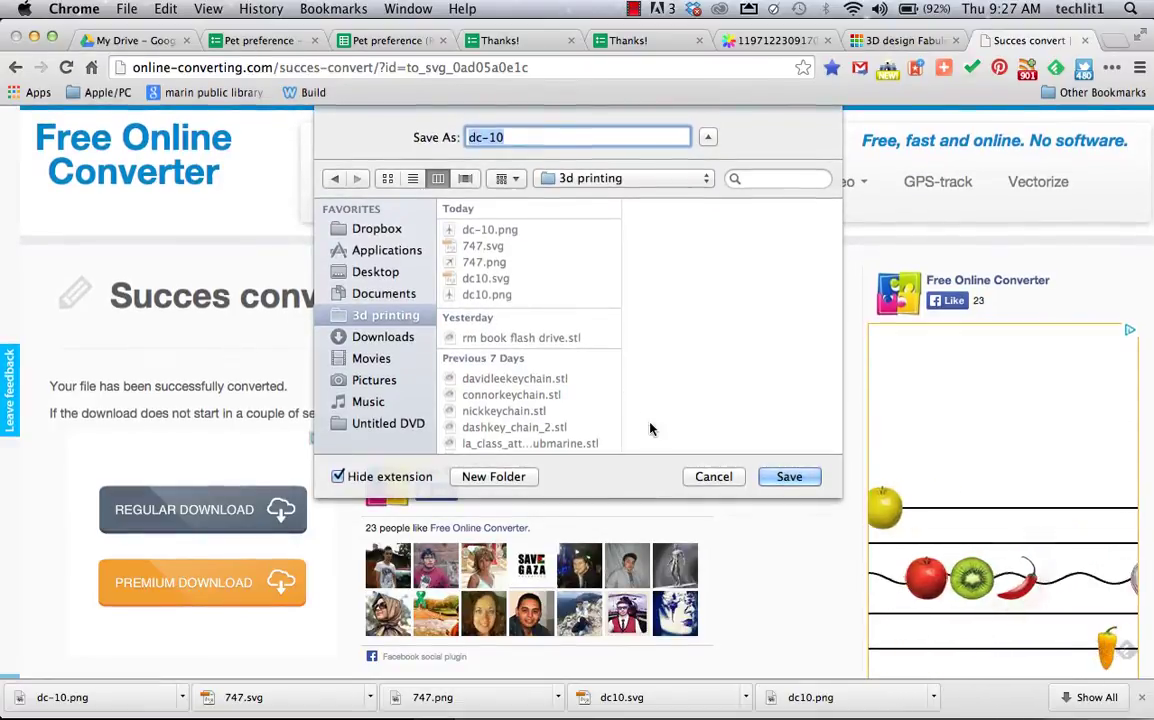
click(789, 477)
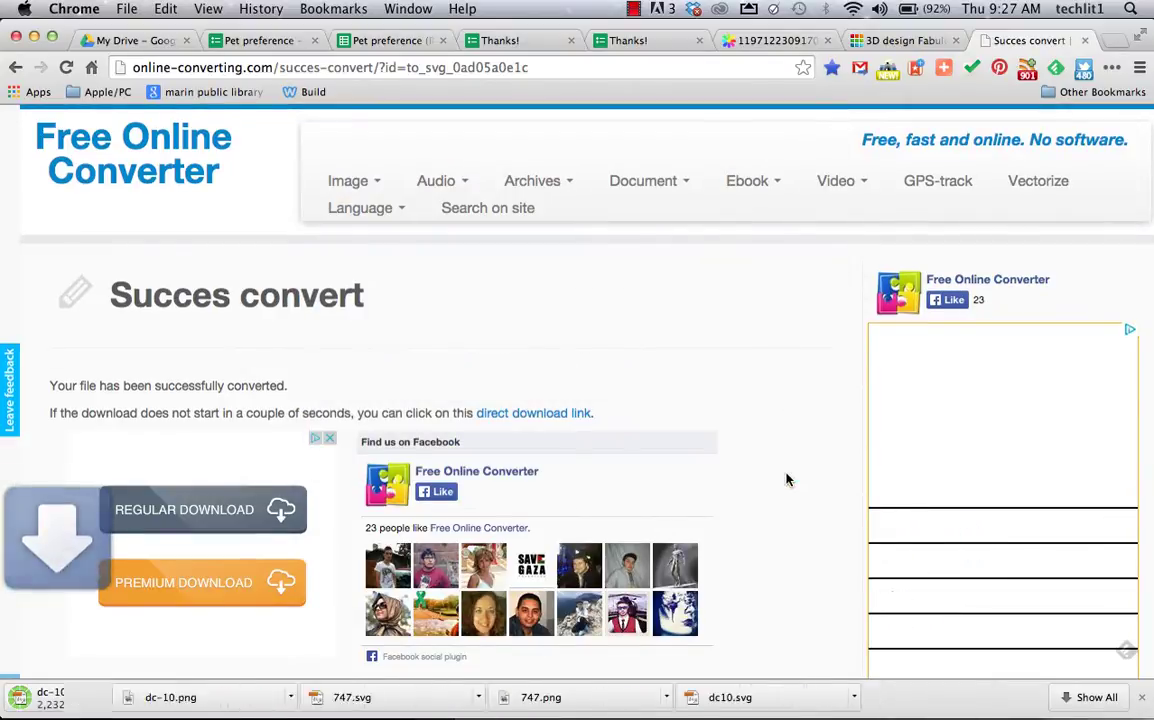
In Tinkercad's Import panel, set the scale to 100%
click(876, 40)
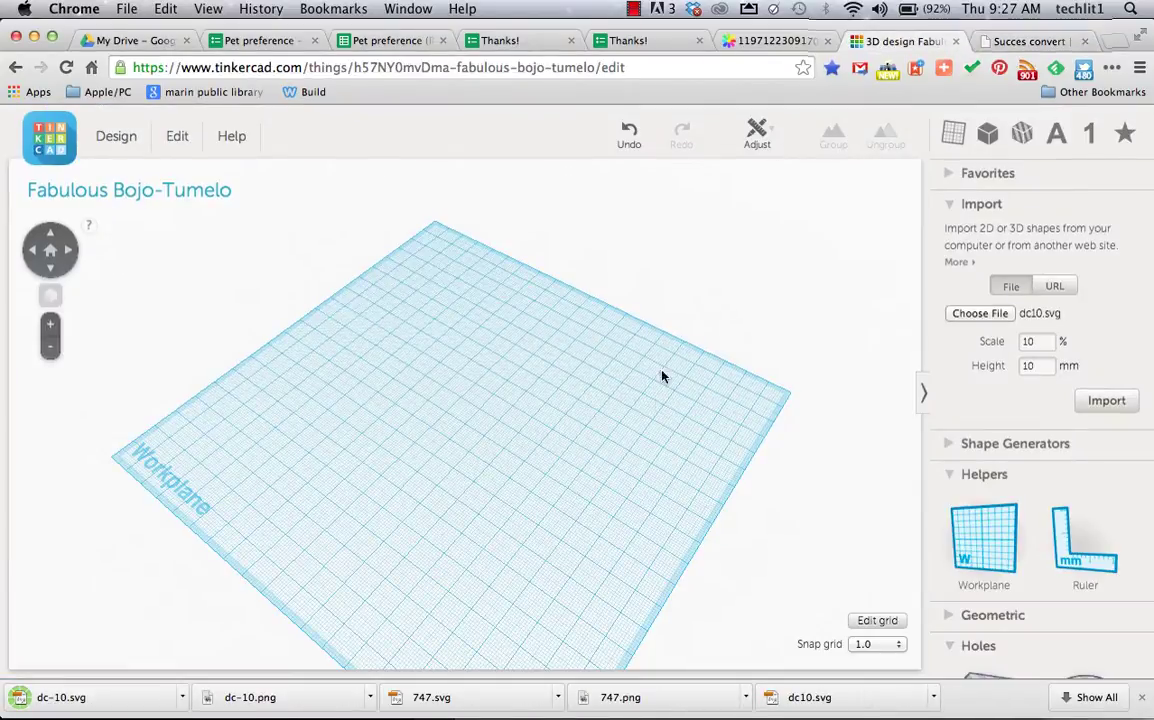
click(948, 206)
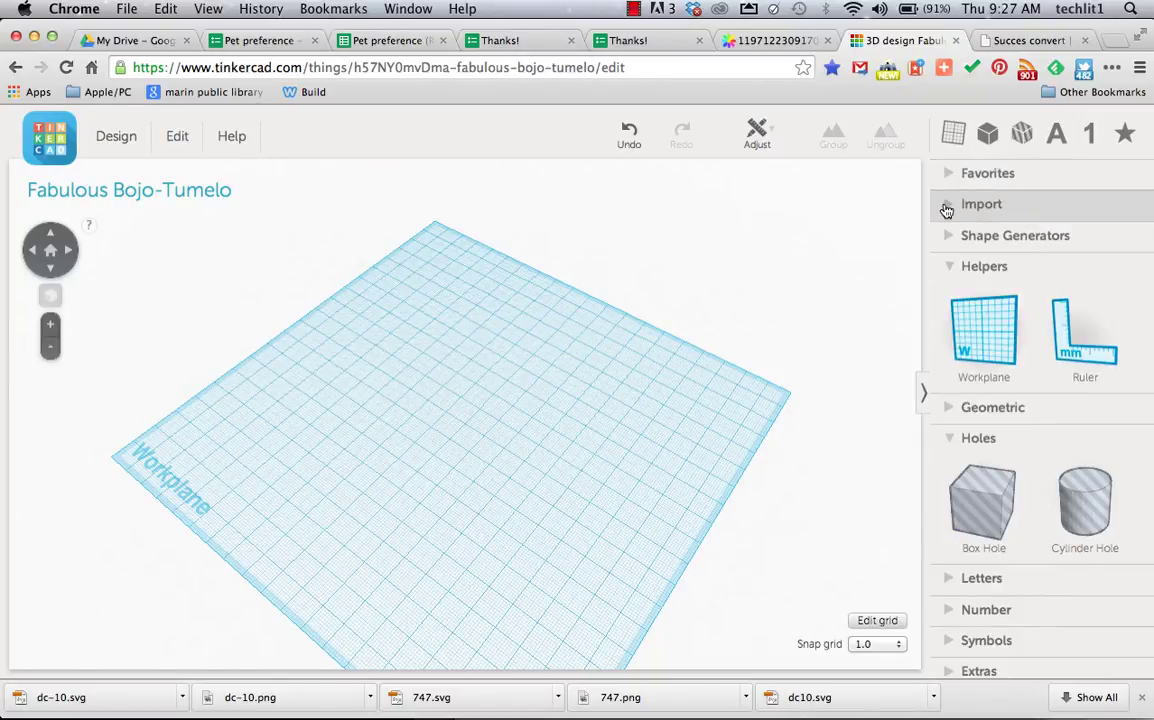
click(946, 206)
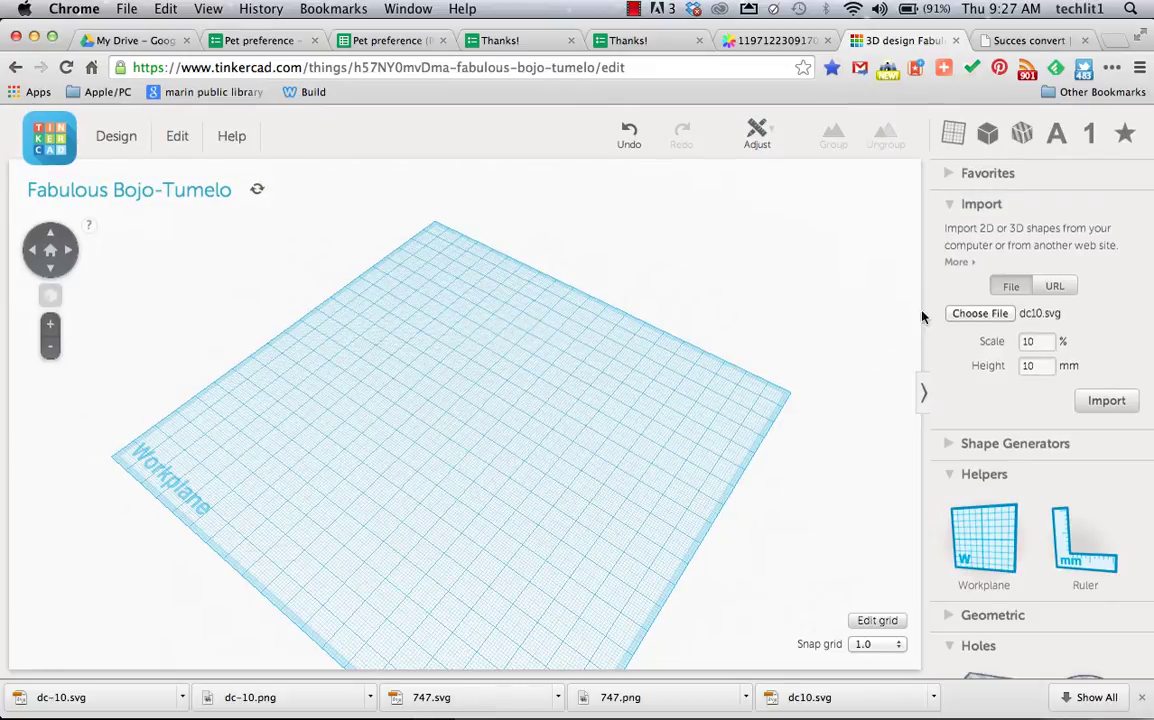
click(1048, 342)
text(0)
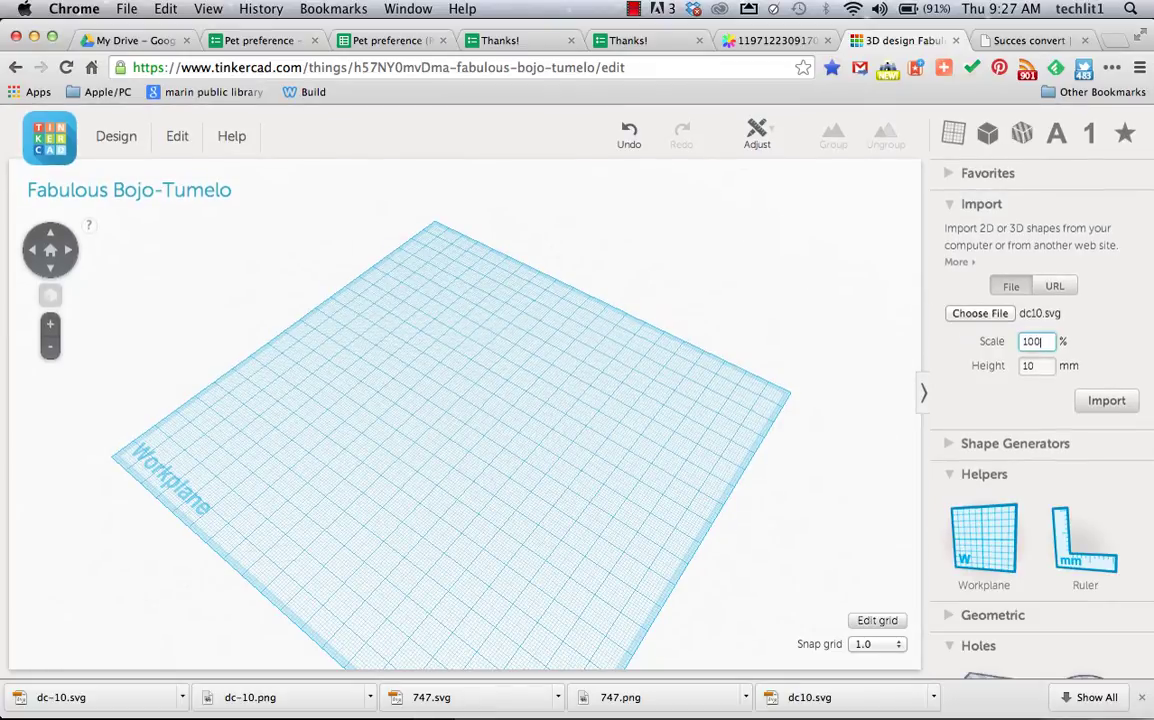
Choose dc-10.svg from the 3d printing folder as the import file
click(965, 316)
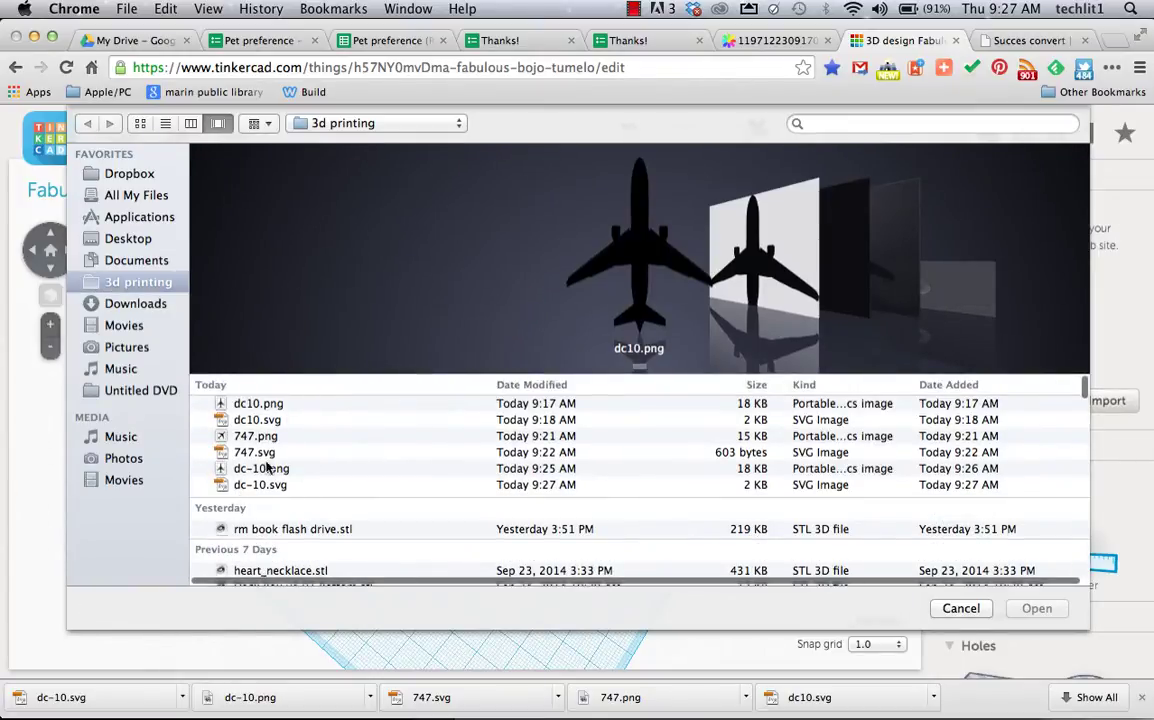
click(224, 472)
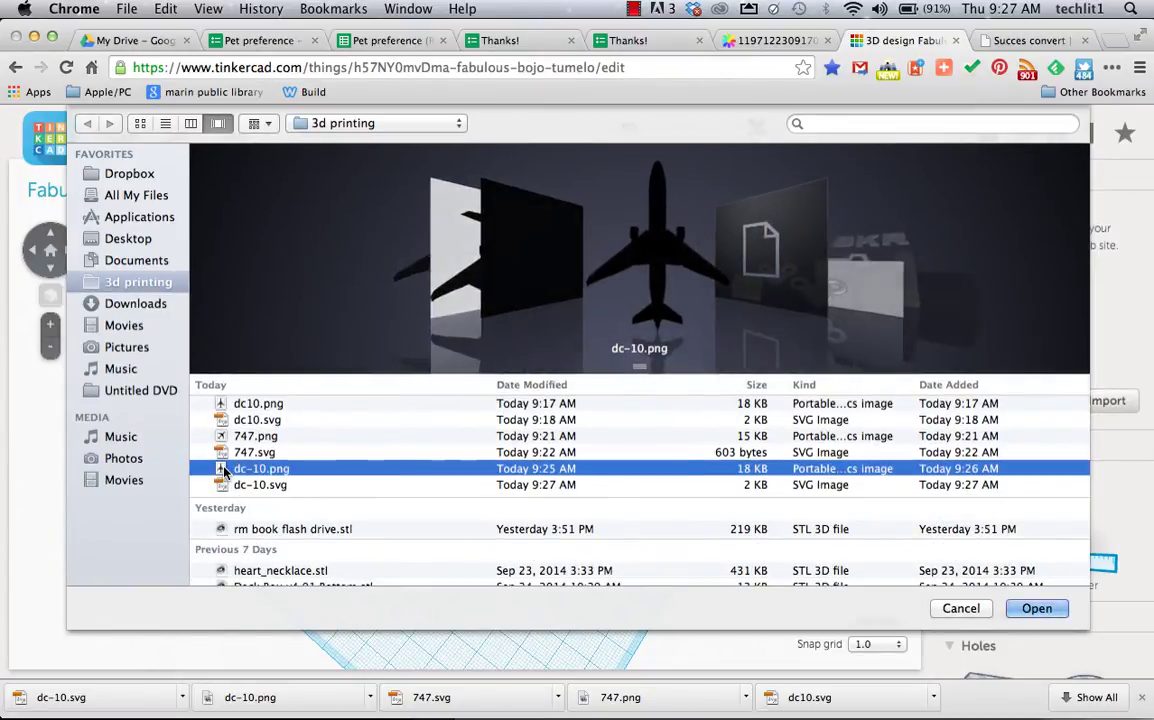
click(226, 484)
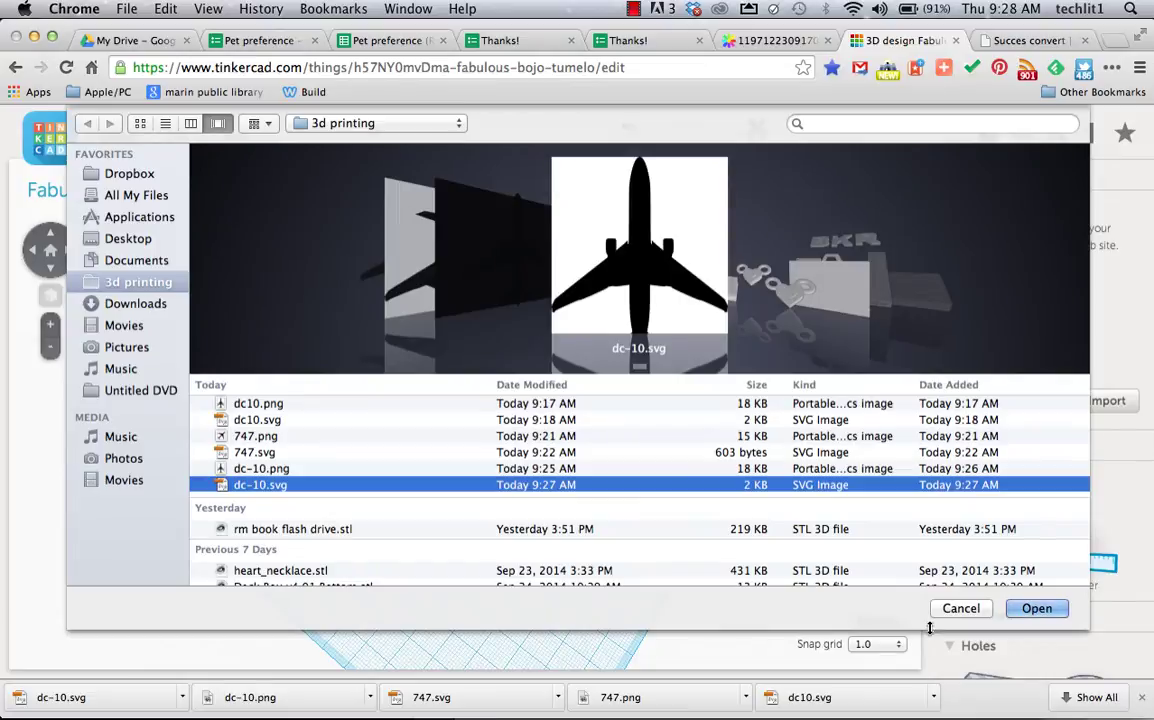
click(1045, 609)
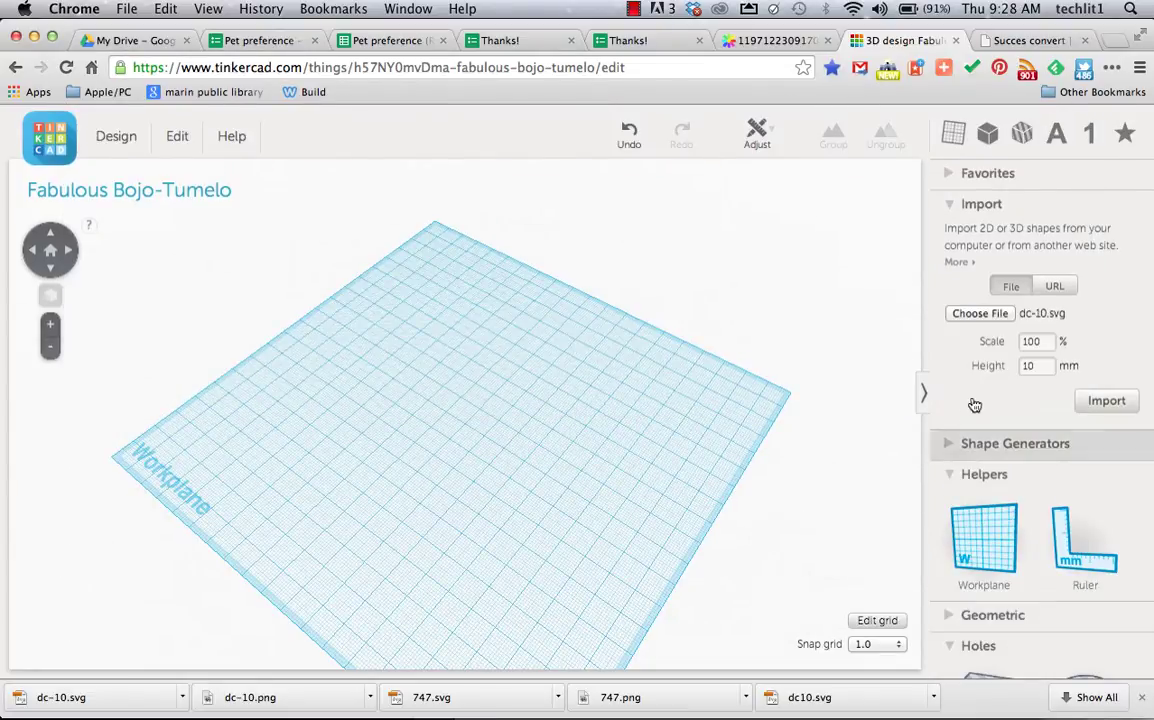
Set the import scale to 10% and import dc-10.svg at 10 mm height
click(1042, 341)
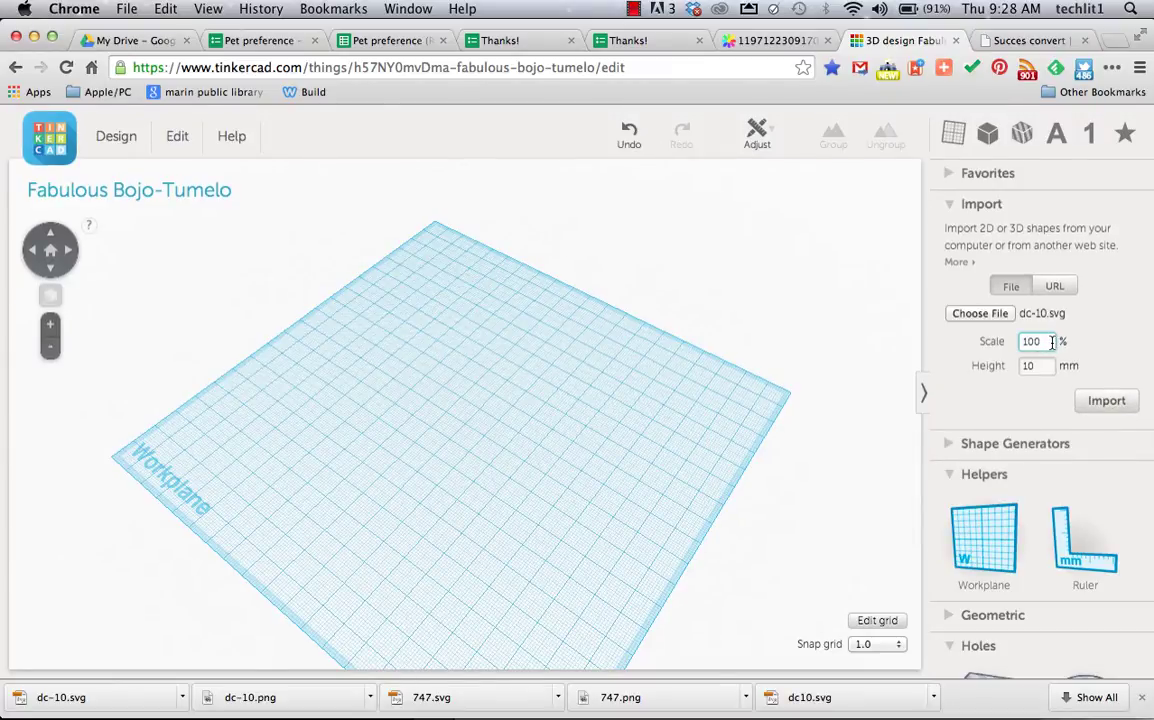
click(1042, 341)
key(BackSpace)
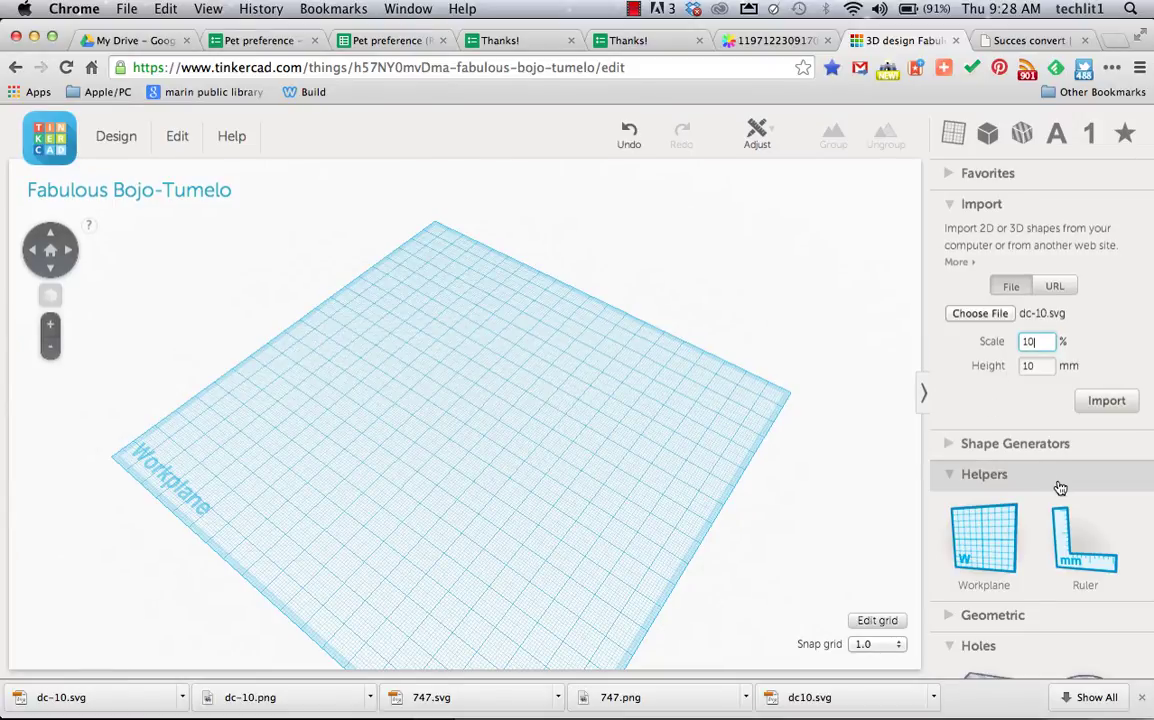
click(1110, 402)
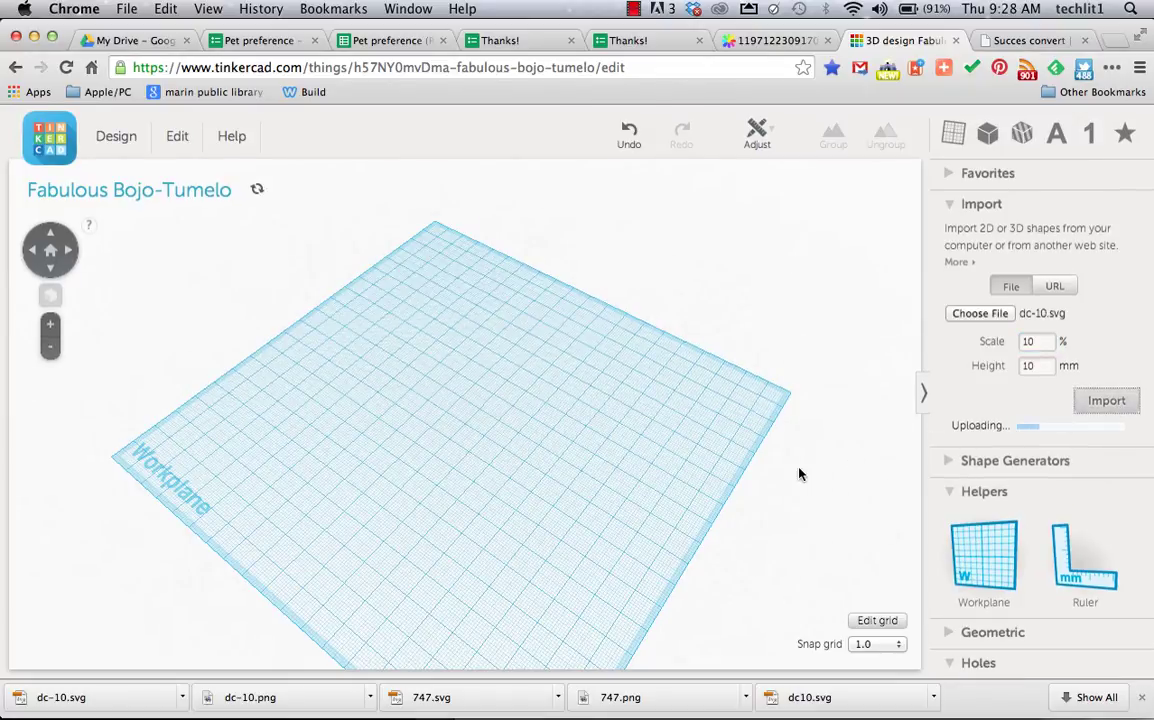